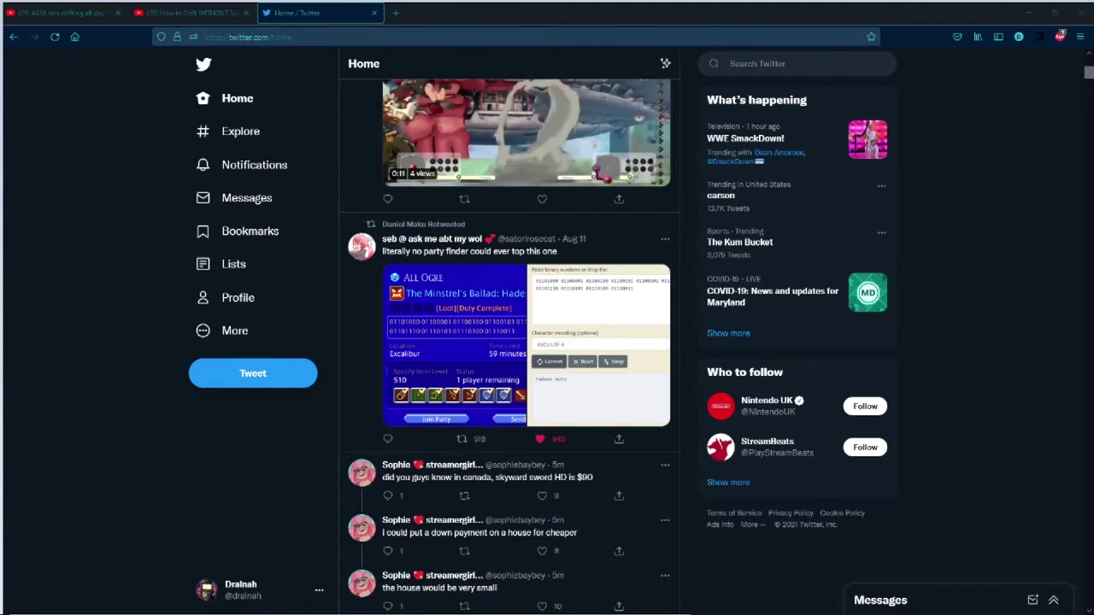
Over the revealed Twitter feed, draw red freehand strokes, including a loop below the Join Party image.
key("alt+Tab")
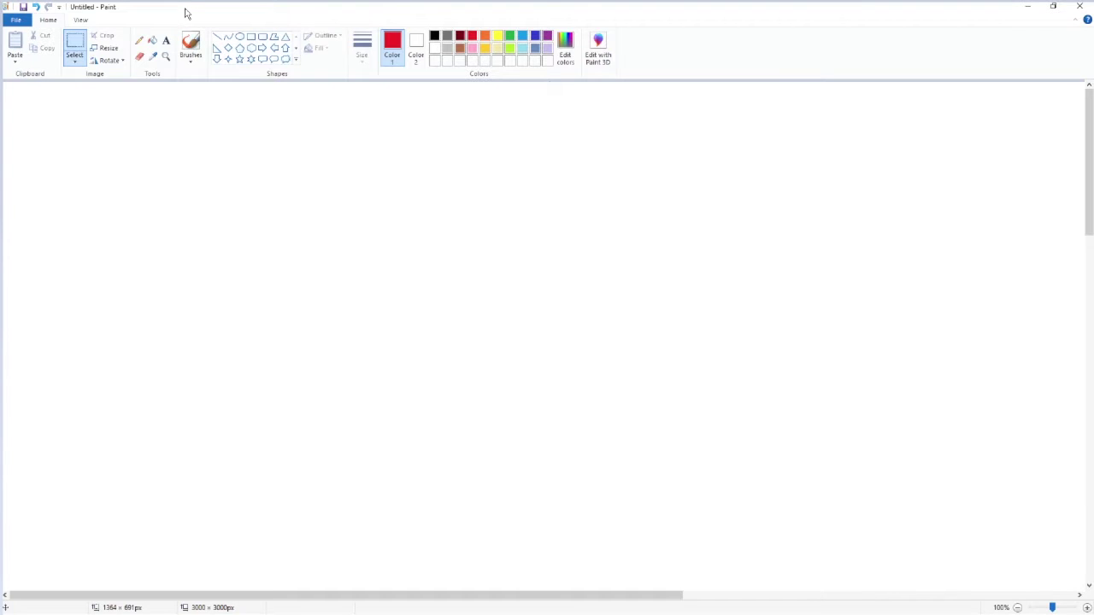
key("super+d")
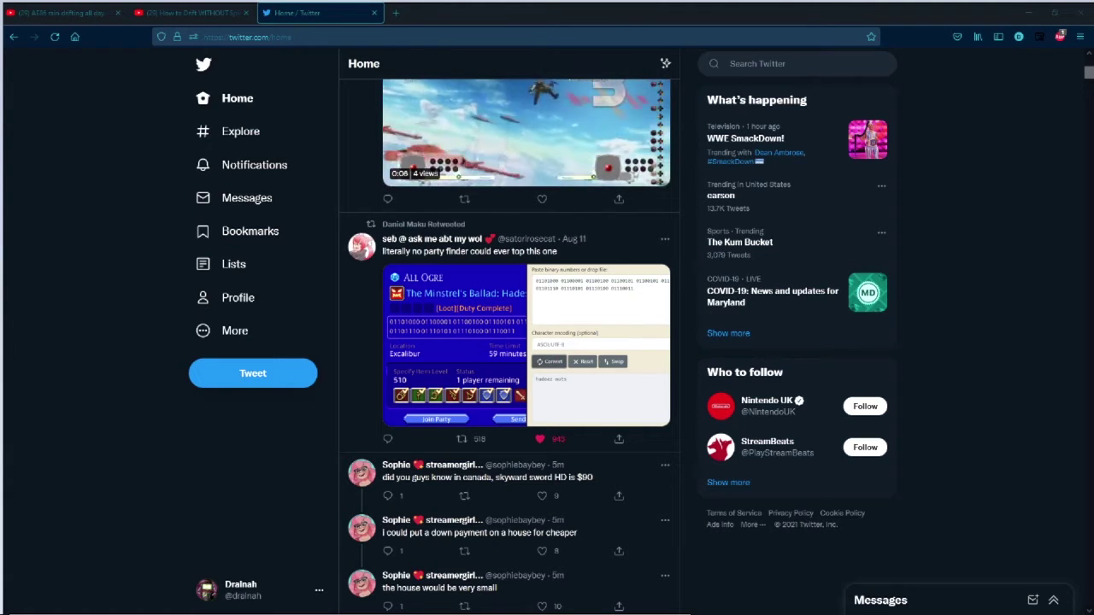
mouse_move(224, 162)
left_mouse_down()
mouse_move(530, 214)
mouse_move(733, 230)
mouse_move(745, 136)
left_mouse_up()
left_click_drag(406, 443, 436, 440)
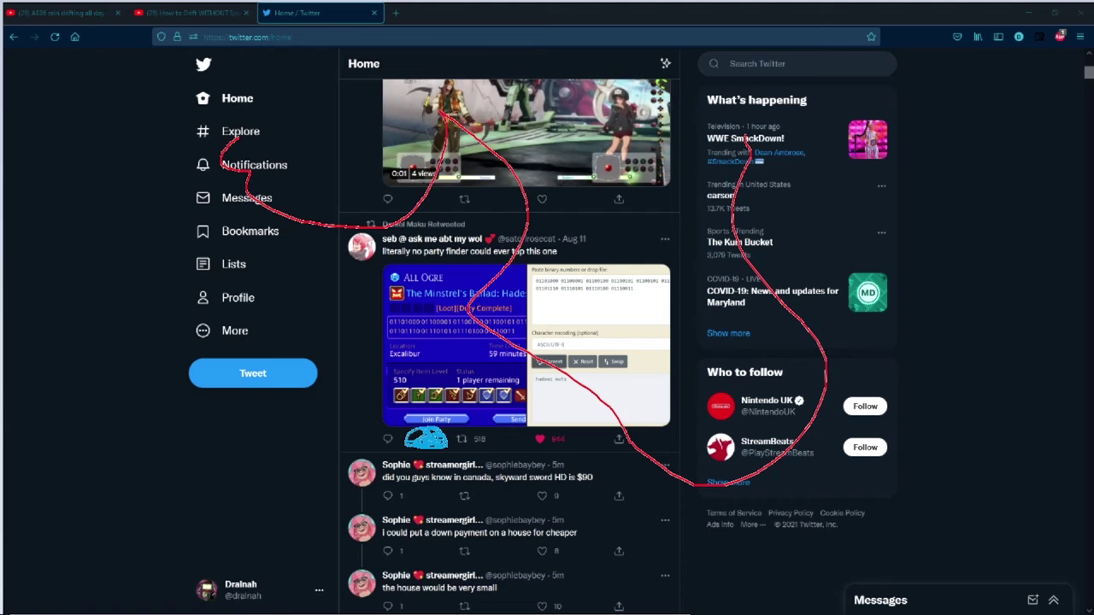
mouse_move(431, 414)
left_mouse_down()
mouse_move(455, 517)
mouse_move(432, 496)
left_mouse_up()
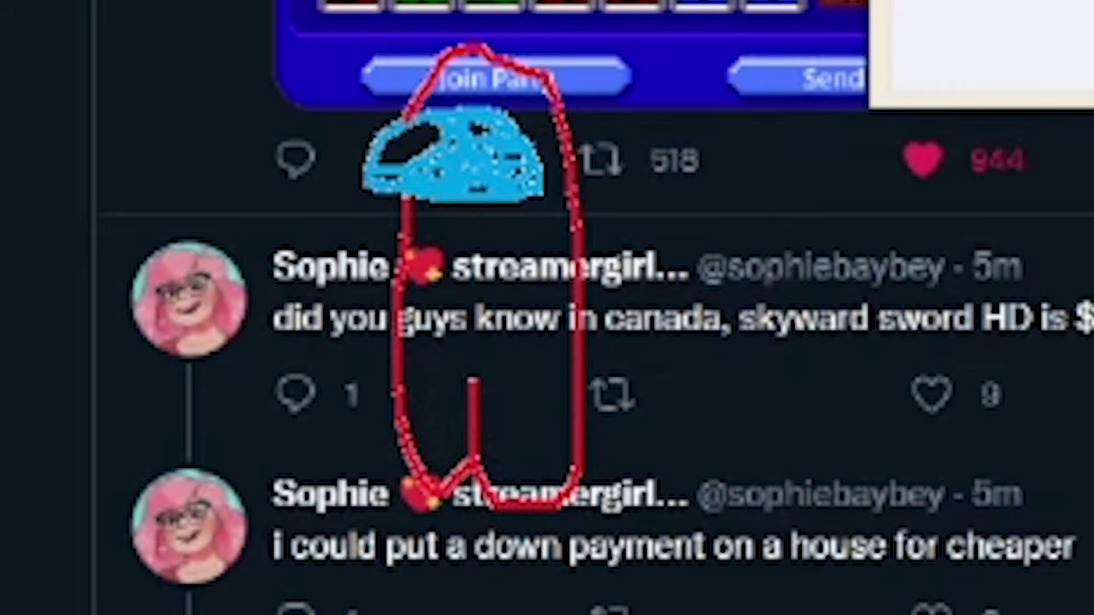